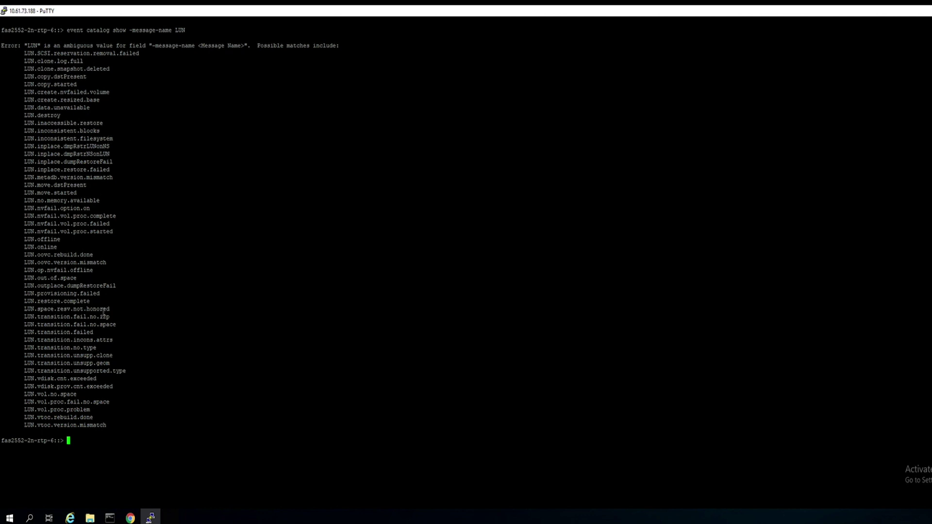
Copy the LUN.offline event name from the list of ambiguous LUN matches
double_click(53, 240)
left_click(87, 441)
Run 'event catalog show -message-name LUN.offline', correcting the misspelled event name
type("event catalog show -message-name LUN.offlie")
key("BackSpace")
type("ne")
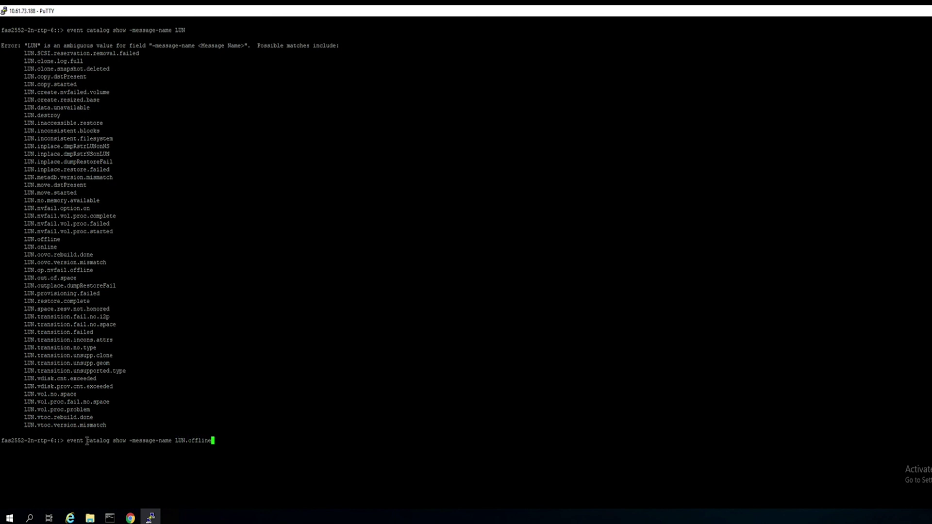
key("Return")
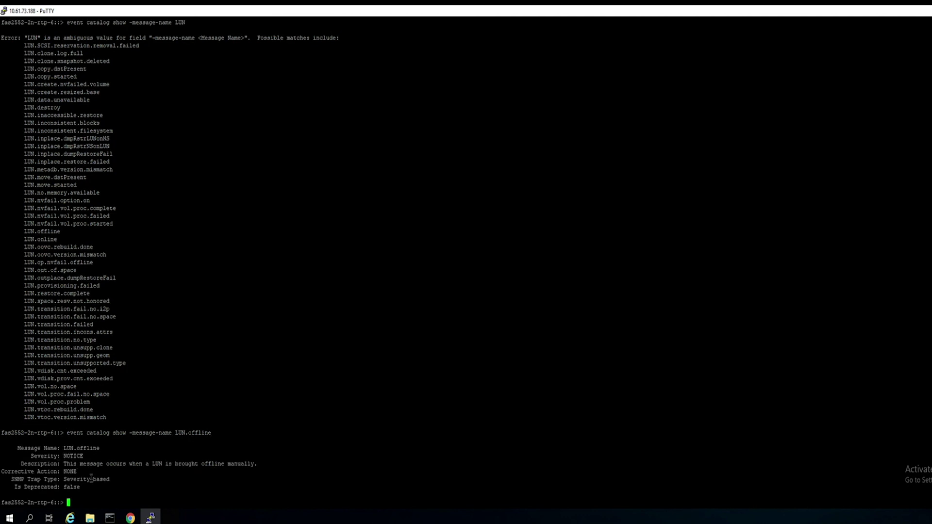
Highlight the LUN.offline description line and its NOTICE severity value
double_click(123, 462)
triple_click(123, 463)
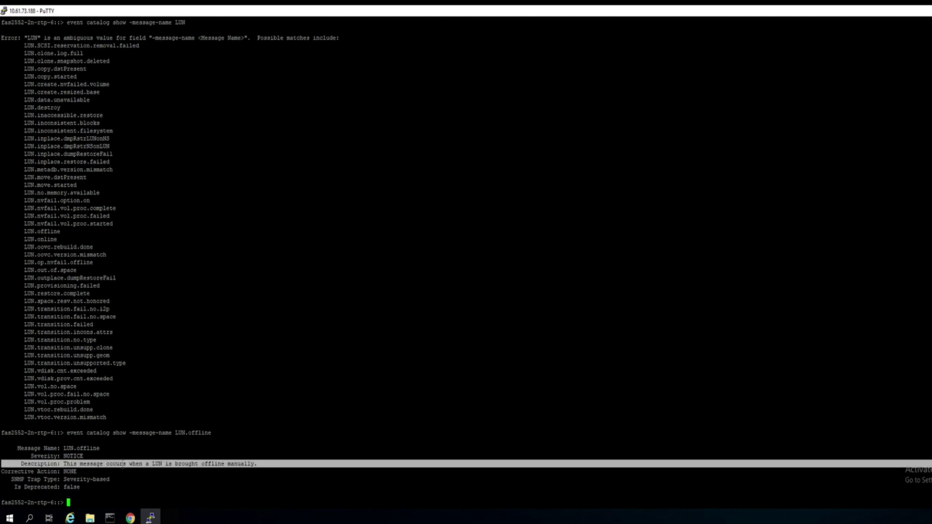
left_click(123, 463)
double_click(73, 456)
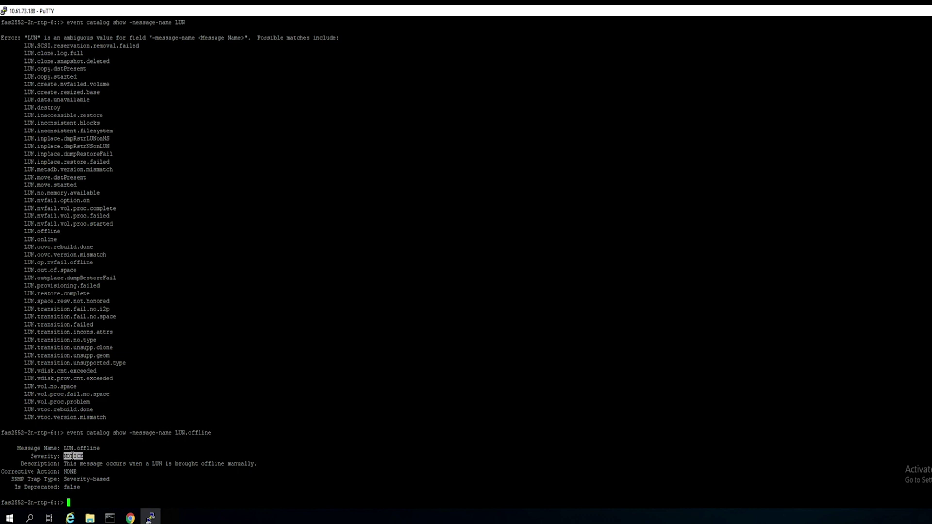
left_click(91, 488)
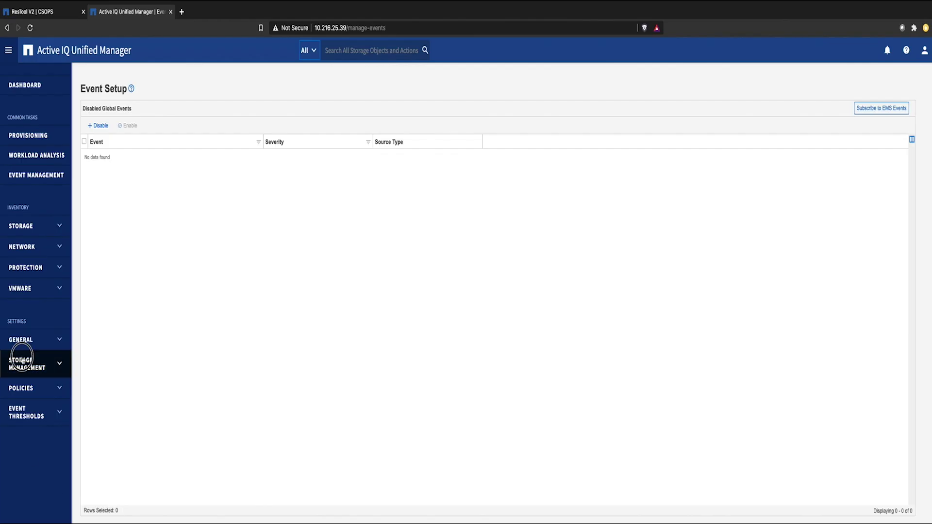
Add LUN.offline under Storage Management > Event Setup > Subscribe to EMS Events and save
left_click(21, 362)
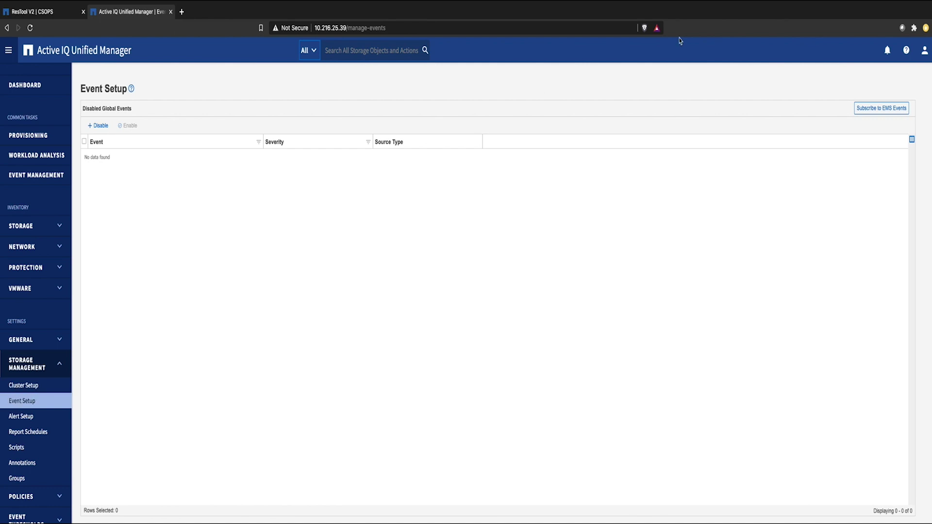
left_click(874, 112)
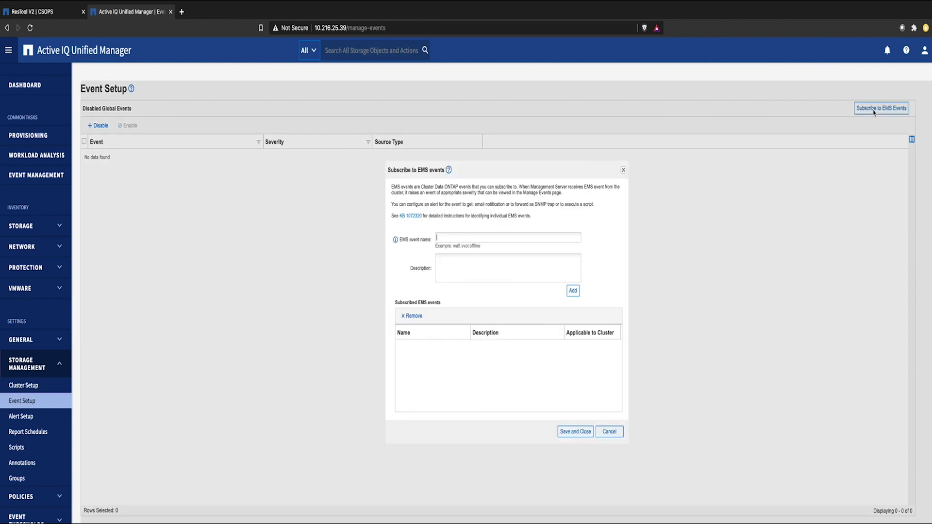
left_click(504, 234)
type("LUN")
key("BackSpace")
key("BackSpace")
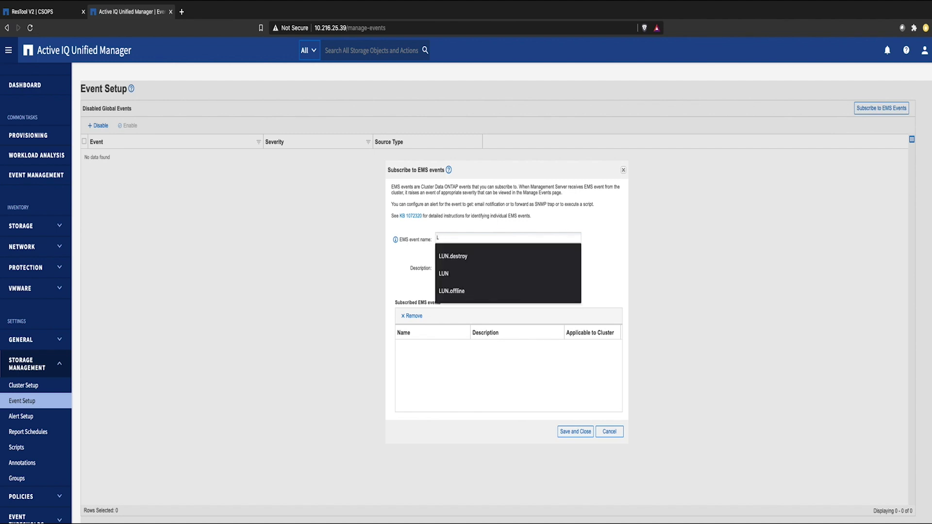
type(".")
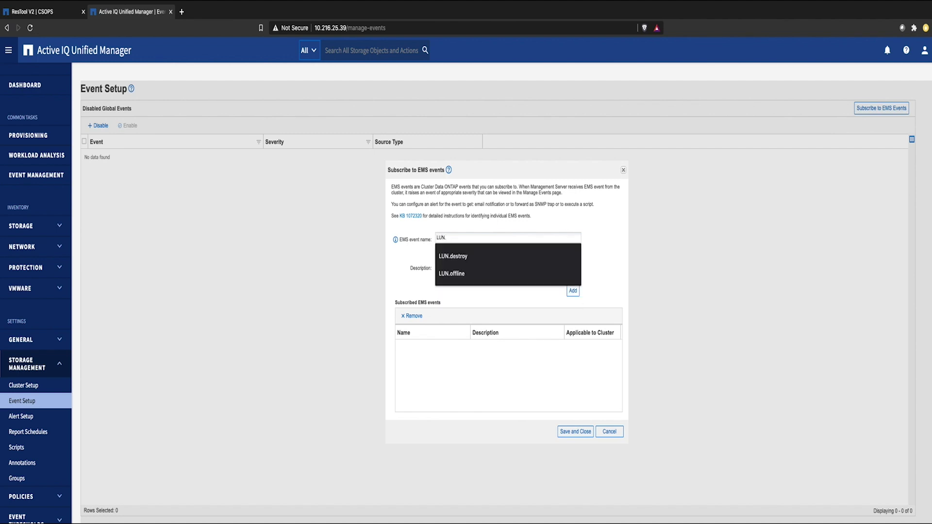
type("offline")
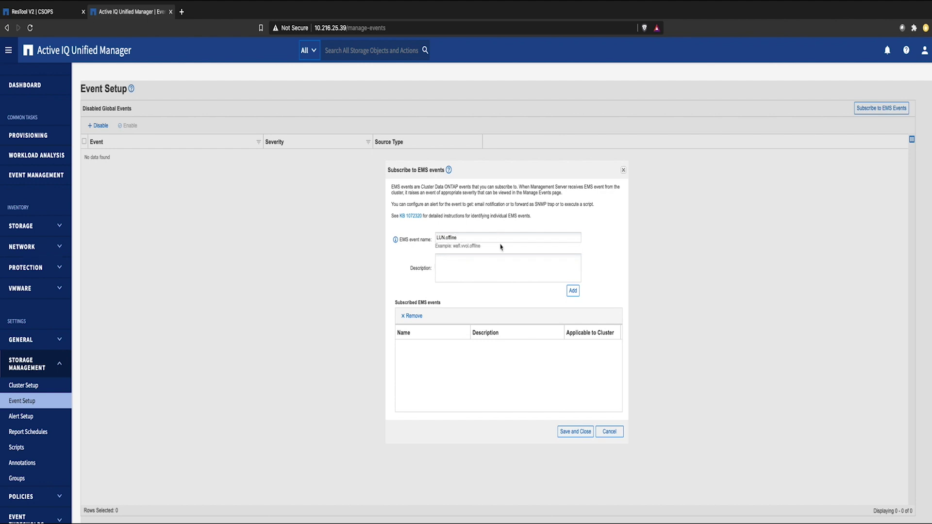
left_click(574, 292)
left_click(567, 439)
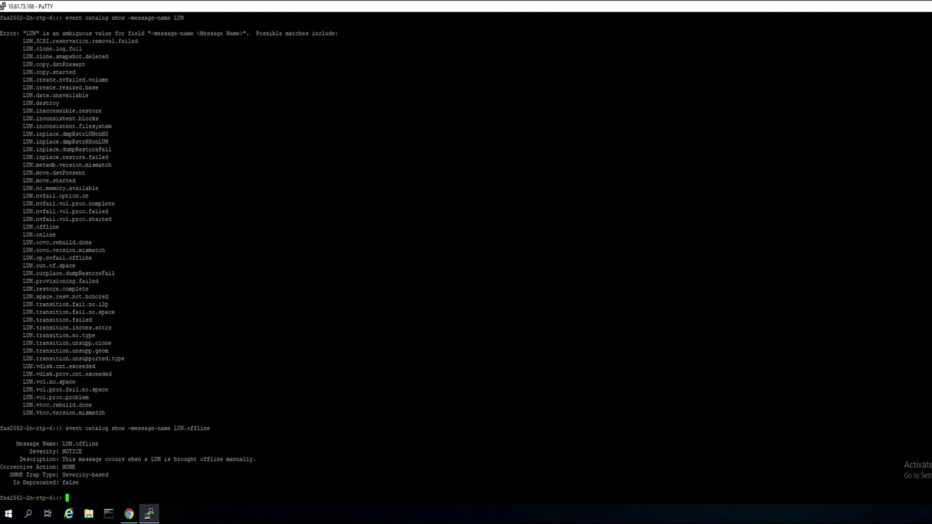
Run 'event destination show' and highlight 10.216.25.39 as destination name and syslog destination
left_click(200, 480)
type("event destination show")
key("Return")
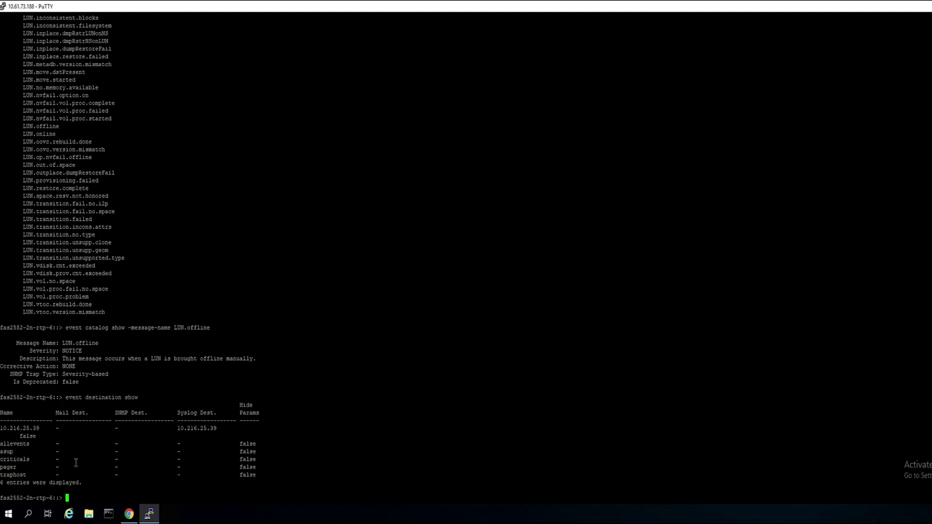
double_click(32, 428)
double_click(184, 428)
left_click(115, 495)
Enter diagnostic privilege with 'set diag' and try 'event generate' for LUN.offline on fas2552-rtp-10a
type("set diag")
key("Return")
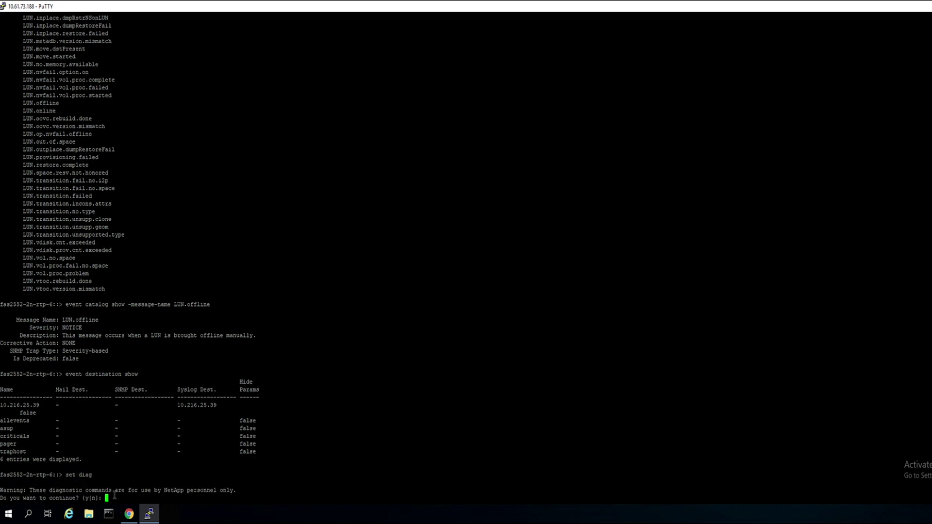
type("y")
key("Return")
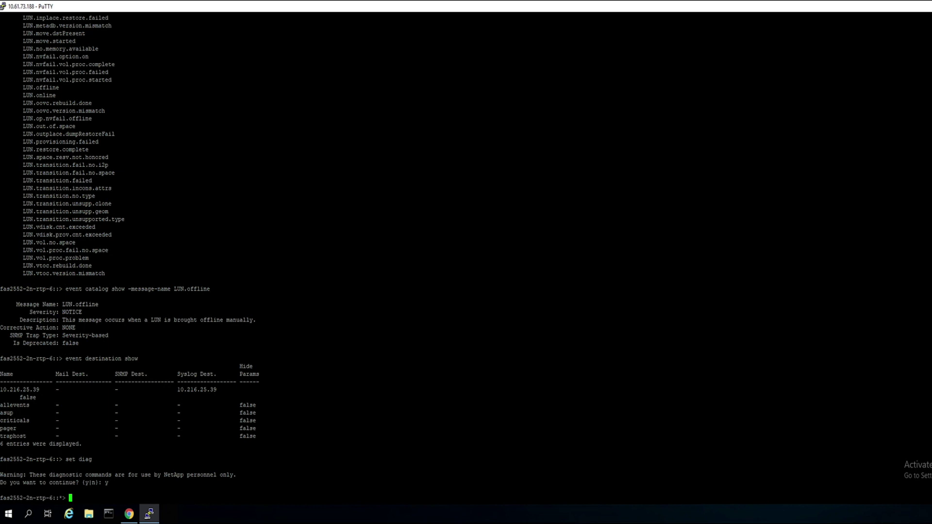
right_click(104, 496)
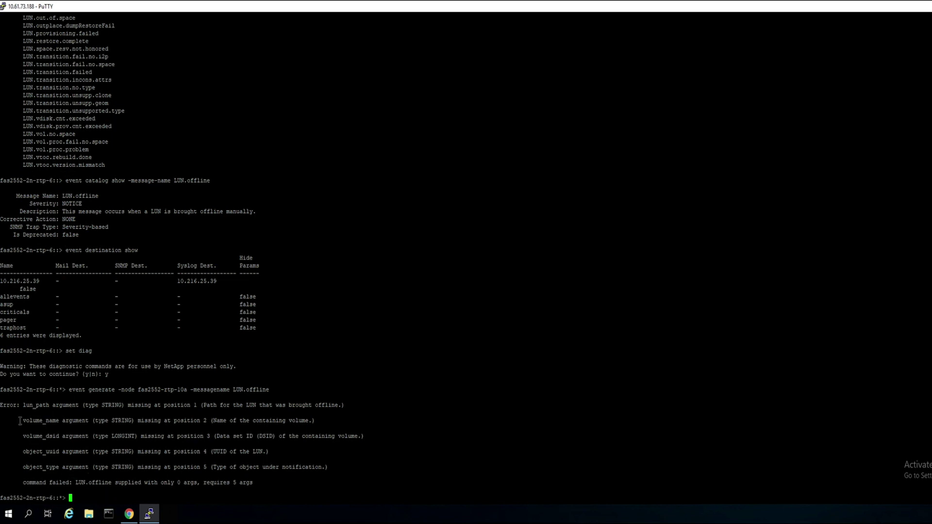
left_click_drag(20, 421, 20, 469)
Highlight DSID 1028 for UMTest_LUN_vol, then copy the UMTest_LUN path and UUID
left_click(92, 501)
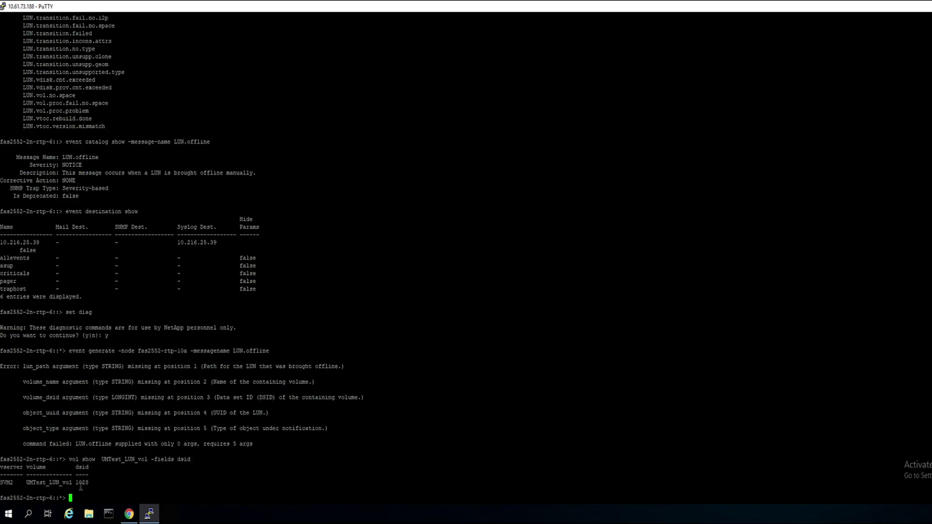
double_click(81, 482)
double_click(58, 483)
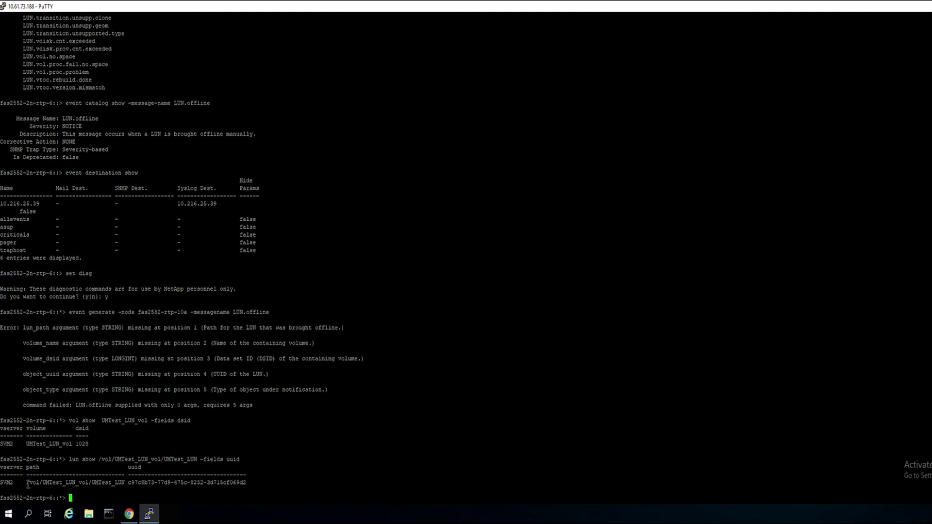
left_click_drag(27, 483, 235, 483)
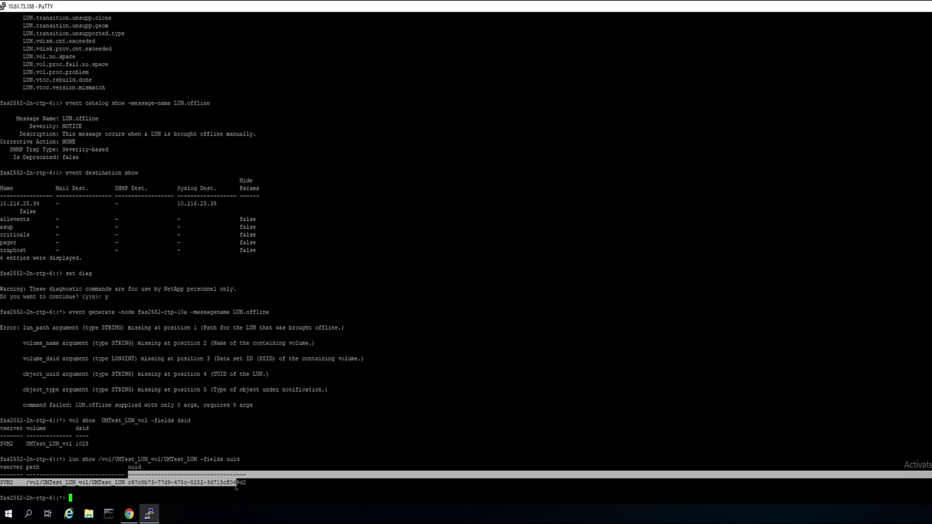
left_click(236, 485)
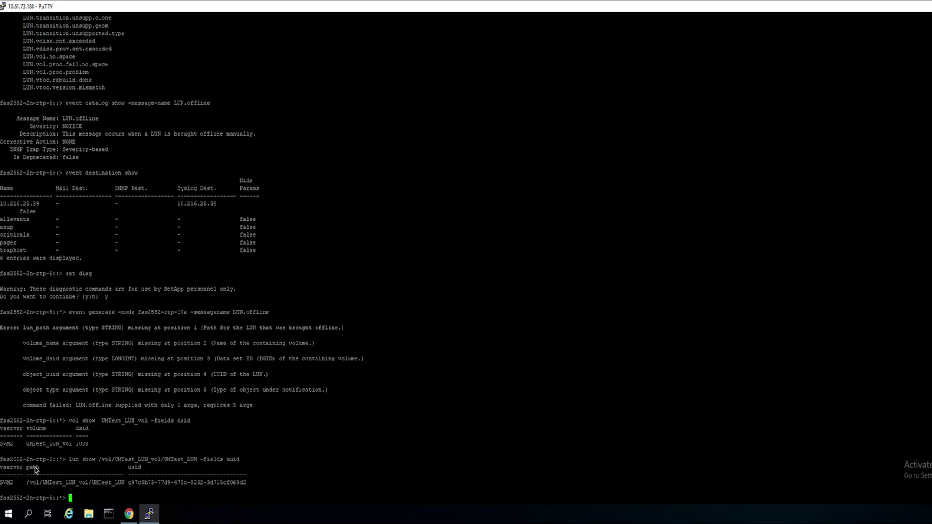
Generate the LUN.offline test event and find it in the fas2552-rtp-10a event log at 01:05:14
right_click(78, 497)
key("Return")
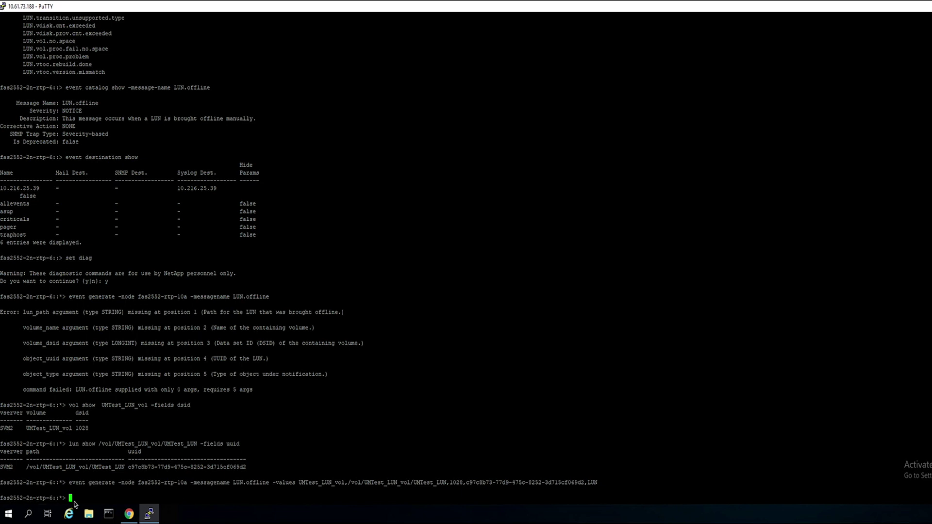
type("event log show -node fas2552-rtp-10a -messagename LUN.offline")
key("Return")
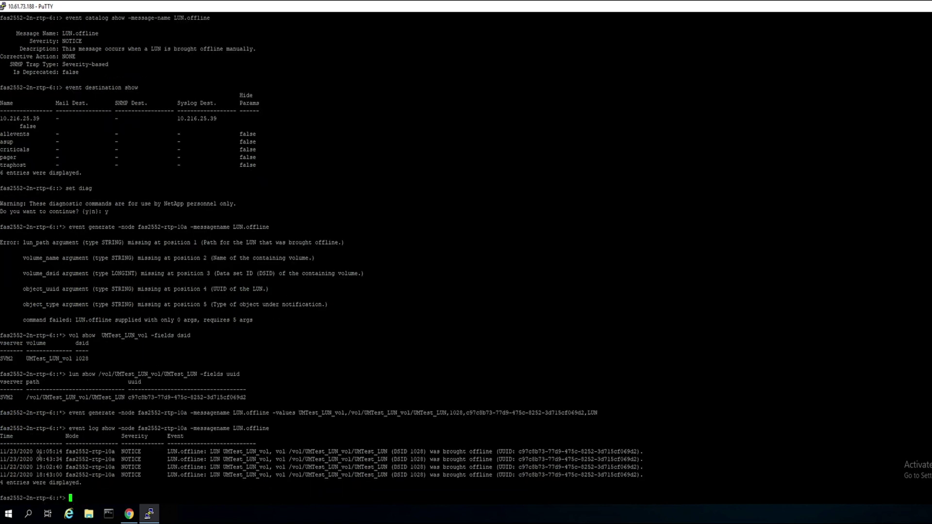
triple_click(43, 452)
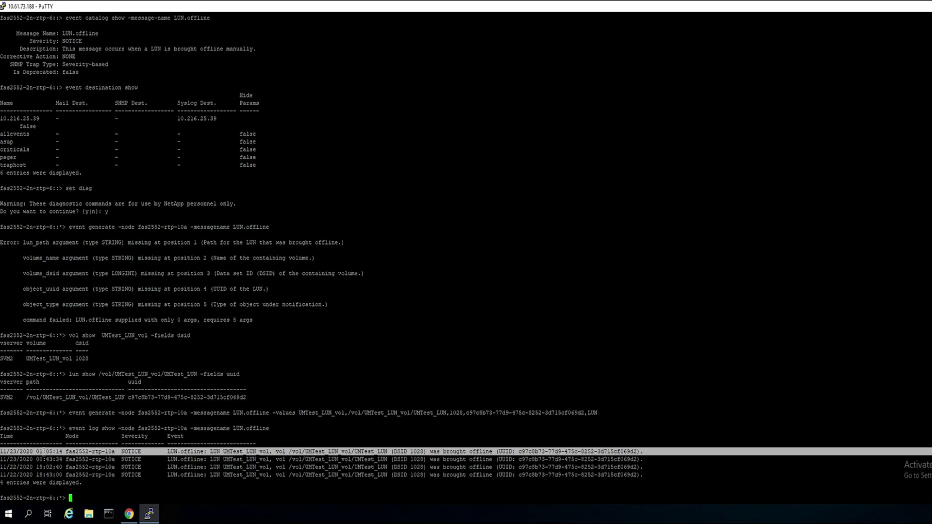
left_click(156, 458)
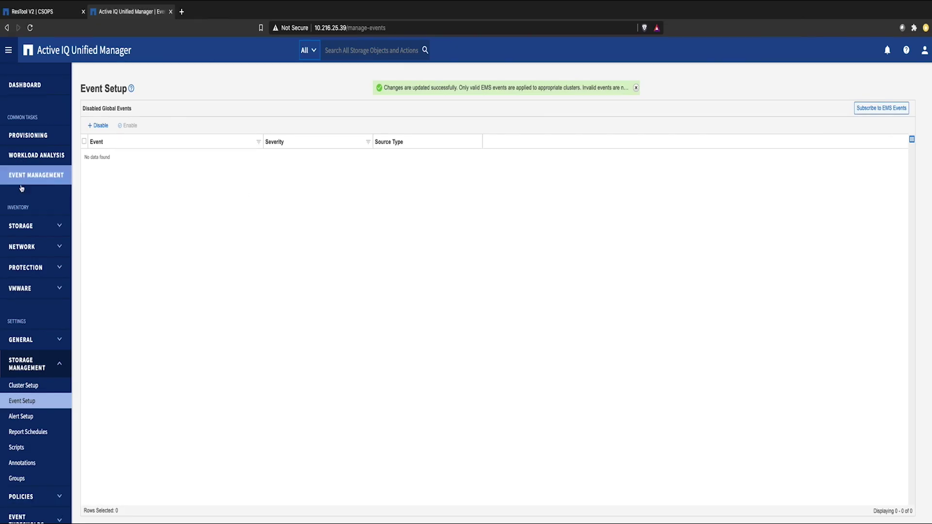
Open Notice EMS received from Event Management and highlight its trigger time, Warning severity and description
left_click(22, 180)
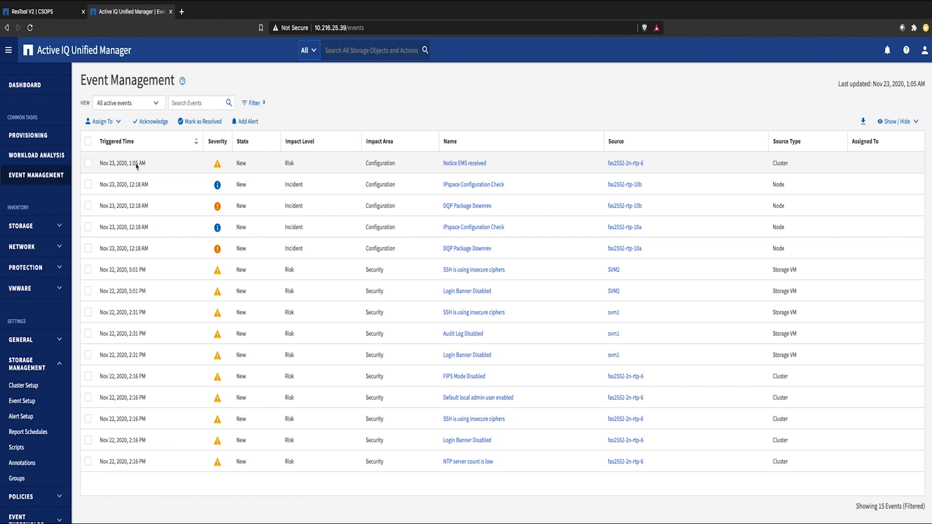
left_click(464, 164)
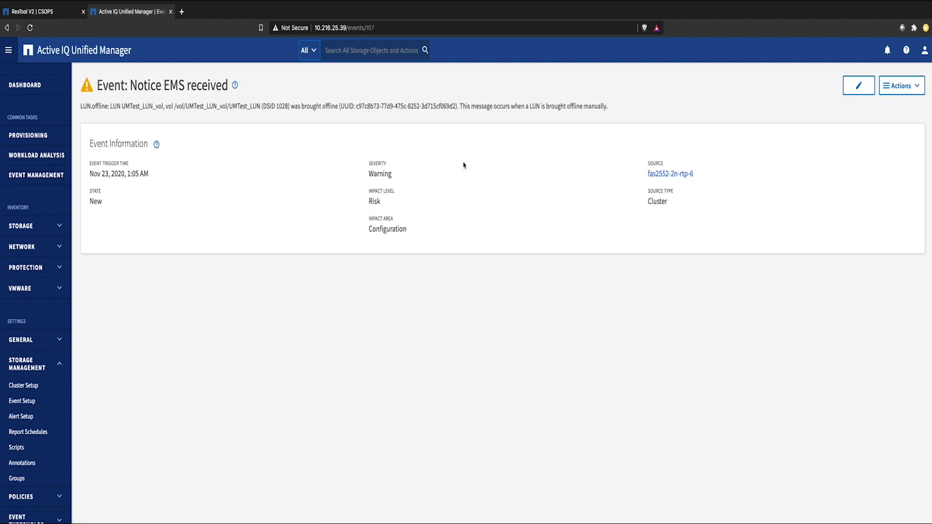
triple_click(139, 174)
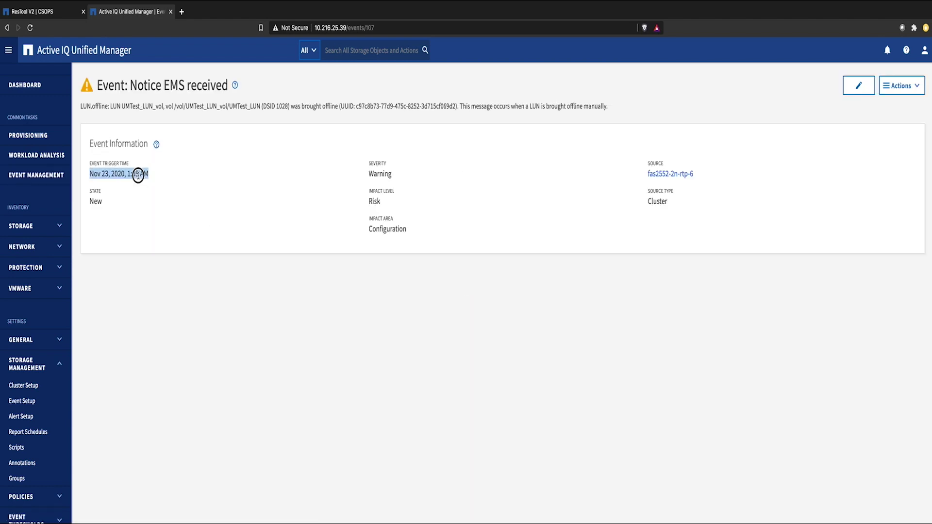
double_click(376, 173)
triple_click(353, 105)
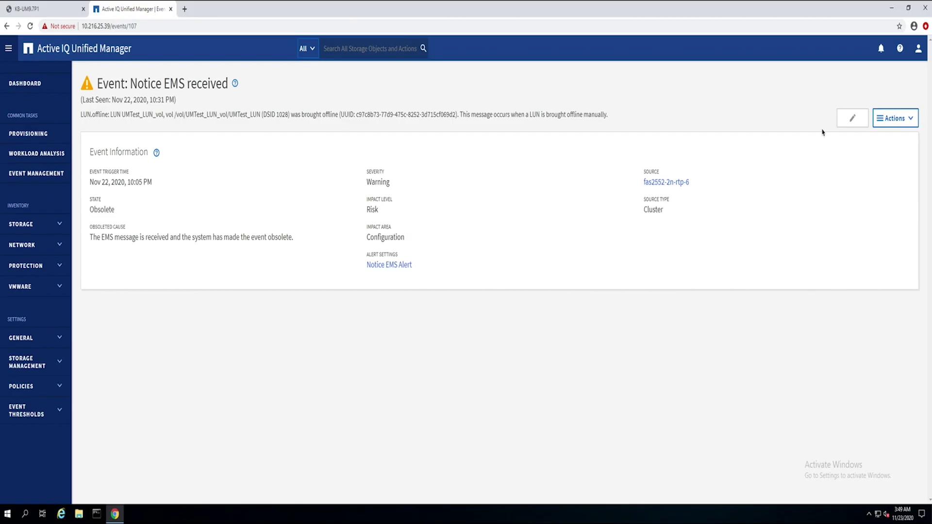
Start a new alert from the event's Actions menu and name it 'Notice EMS Alert'
left_click(889, 119)
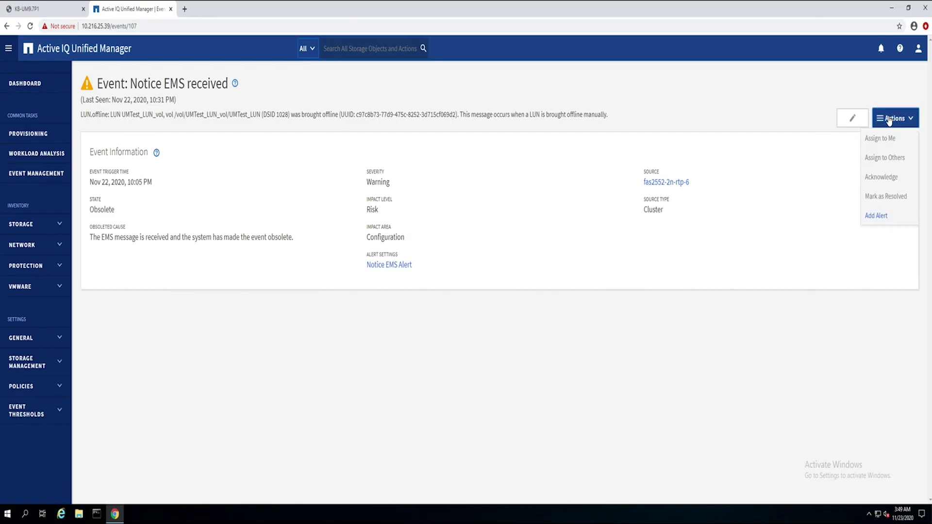
left_click(876, 215)
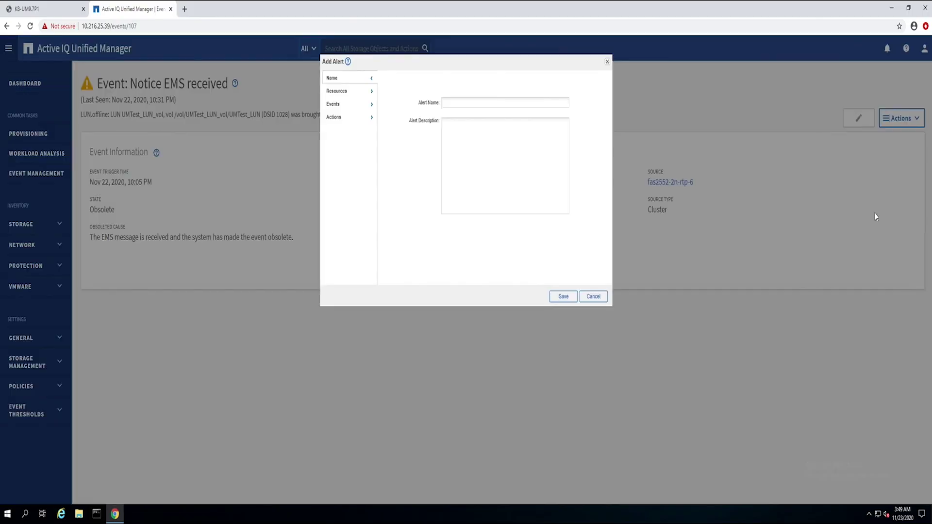
left_click(528, 101)
type("Notice EMS Aler")
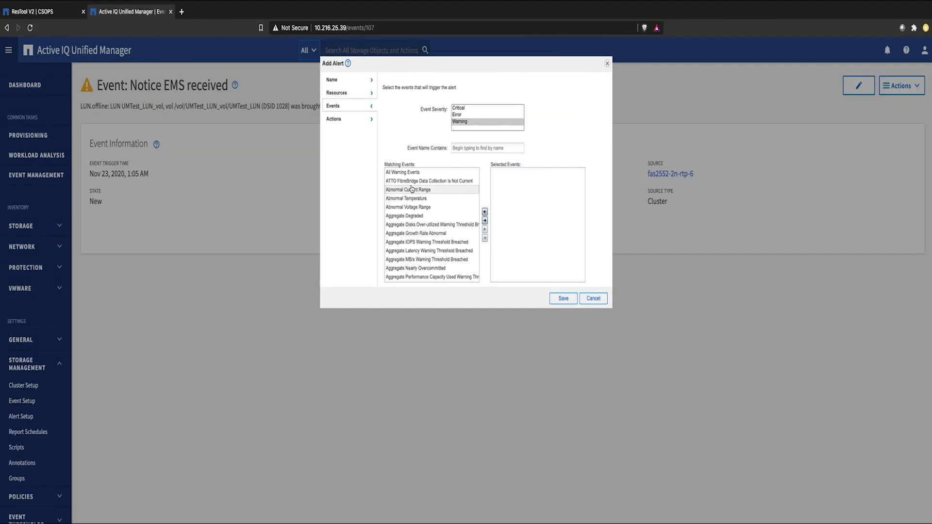
Filter Warning events by 'EMS' and add Notice EMS received to the alert's events
left_click(457, 122)
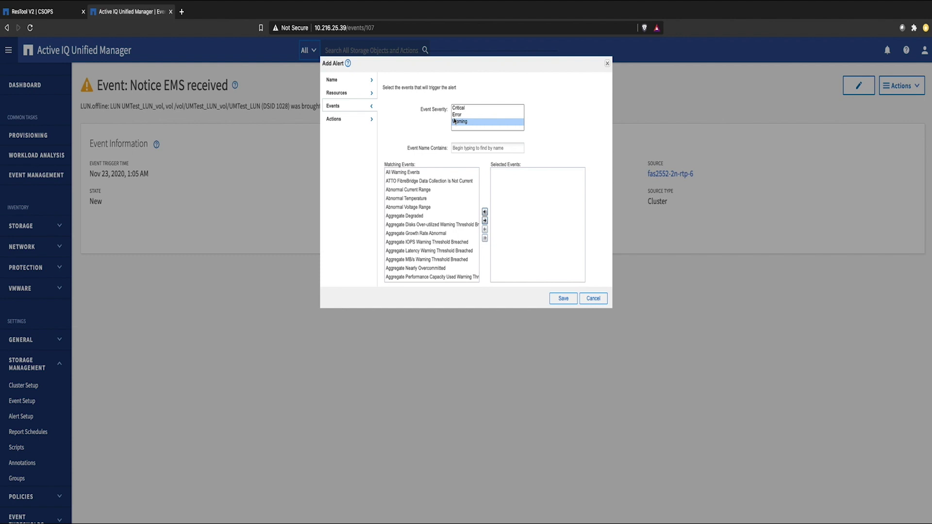
left_click(462, 147)
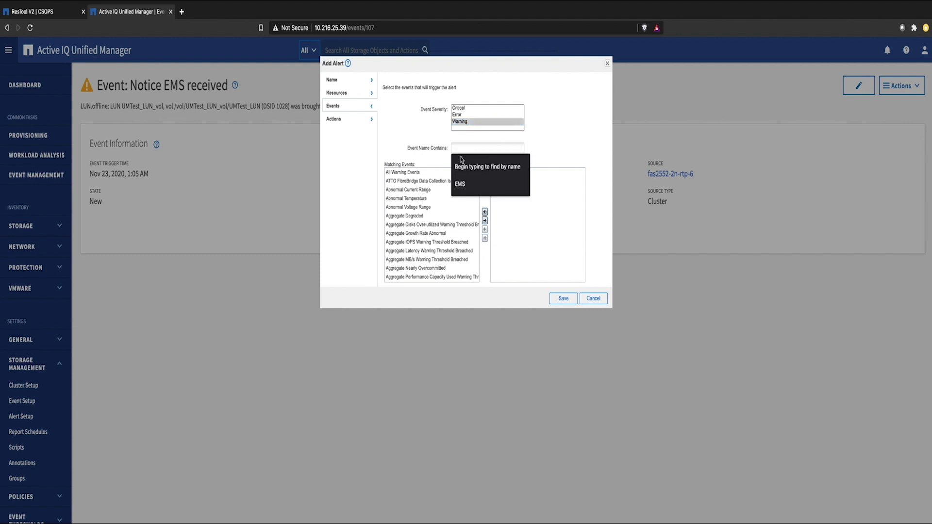
type("EMS")
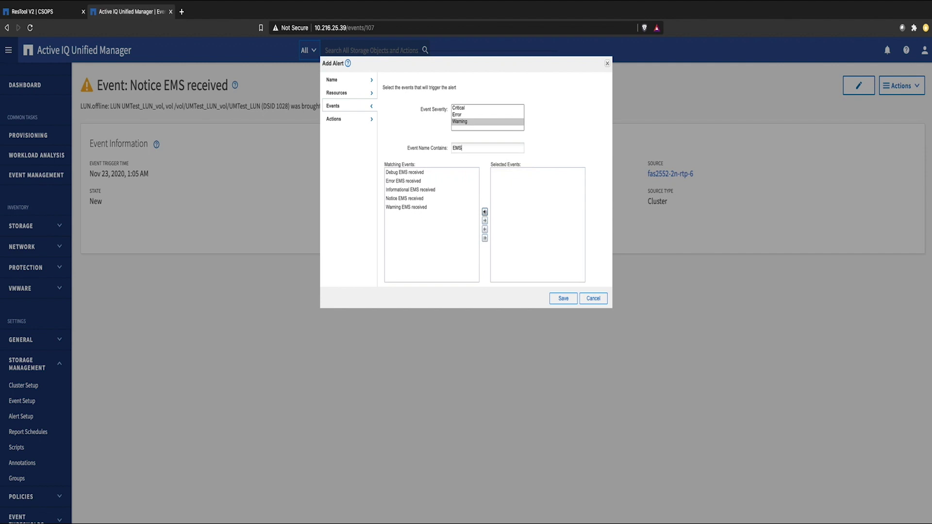
left_click(409, 199)
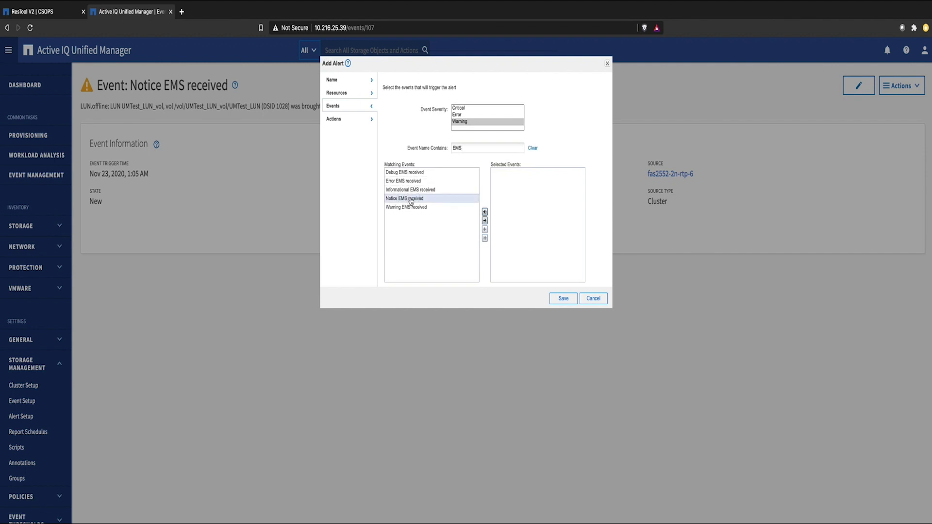
left_click(484, 221)
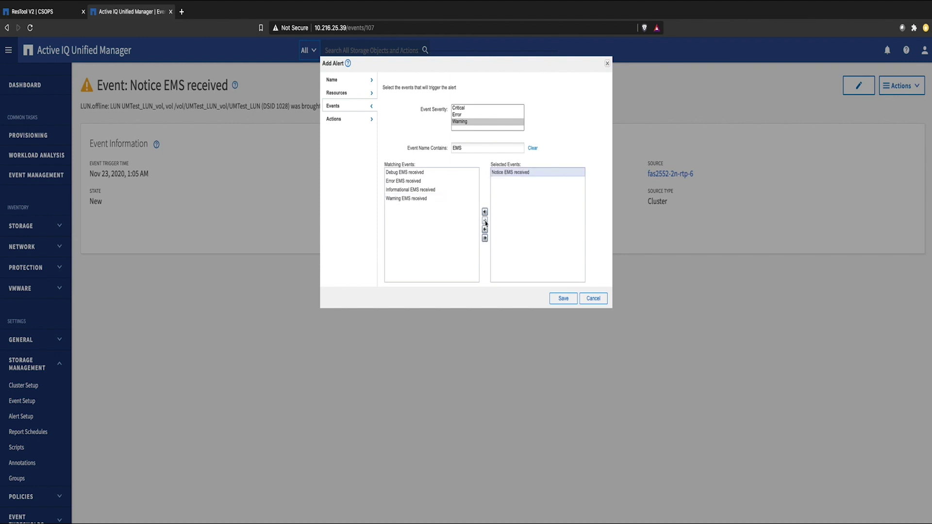
left_click(338, 120)
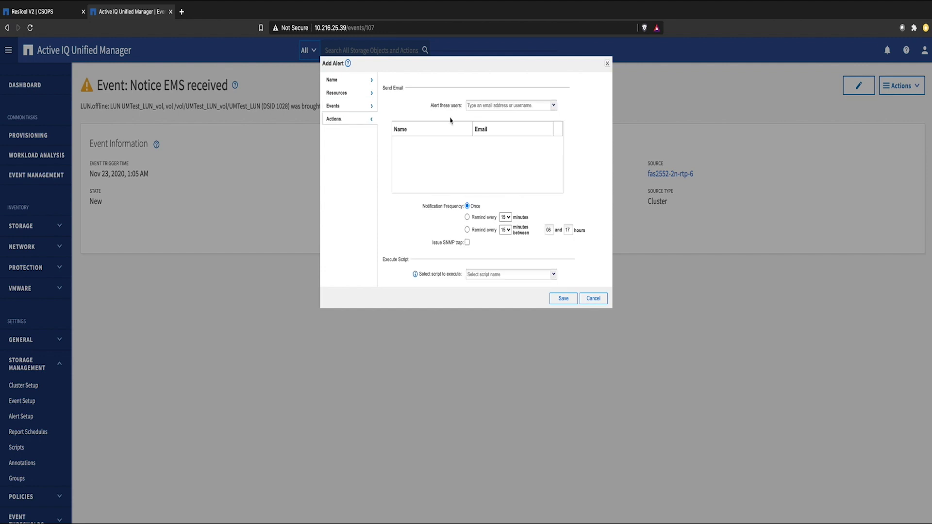
Add the recipient's e-mail address to the alert, keep frequency Once, and save it
left_click(481, 105)
type("noc@your-company.com")
key("Return")
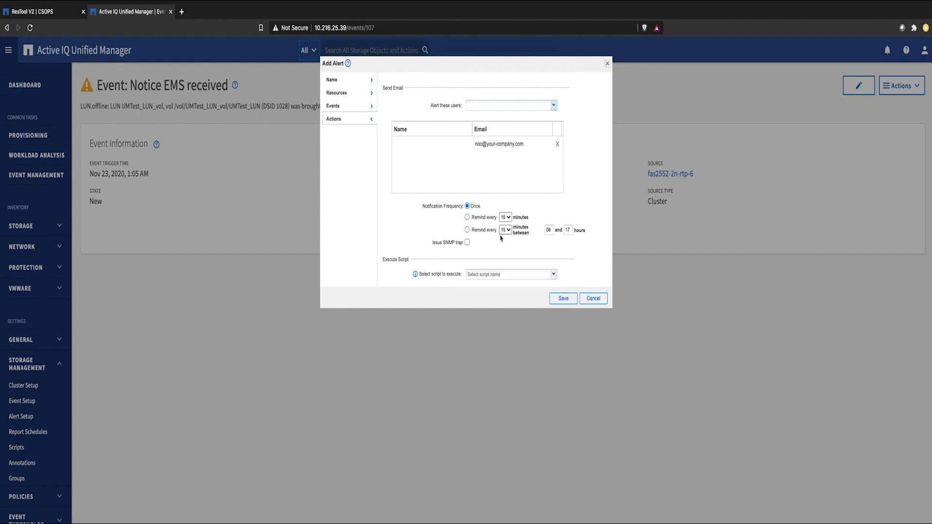
left_click(557, 302)
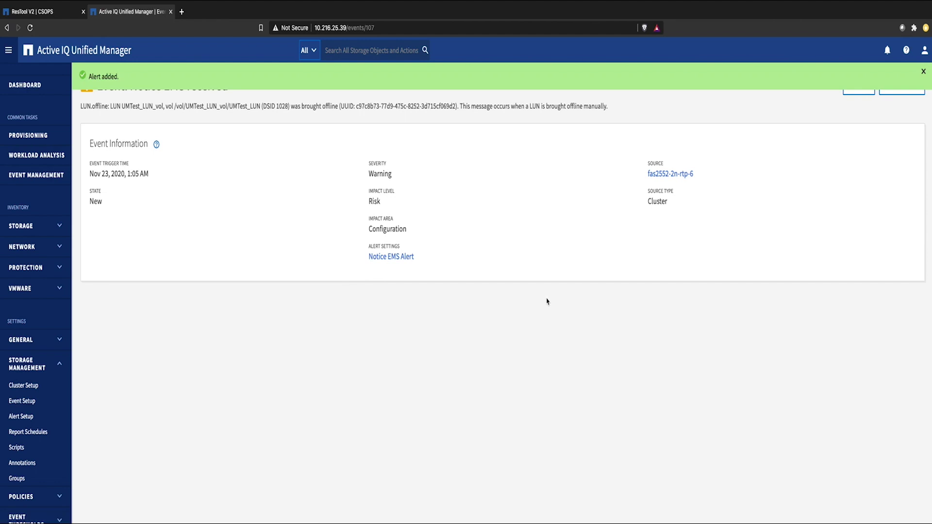
Go to Alert Setup to see Notice EMS Alert listed with Email notification, Once
left_click(24, 419)
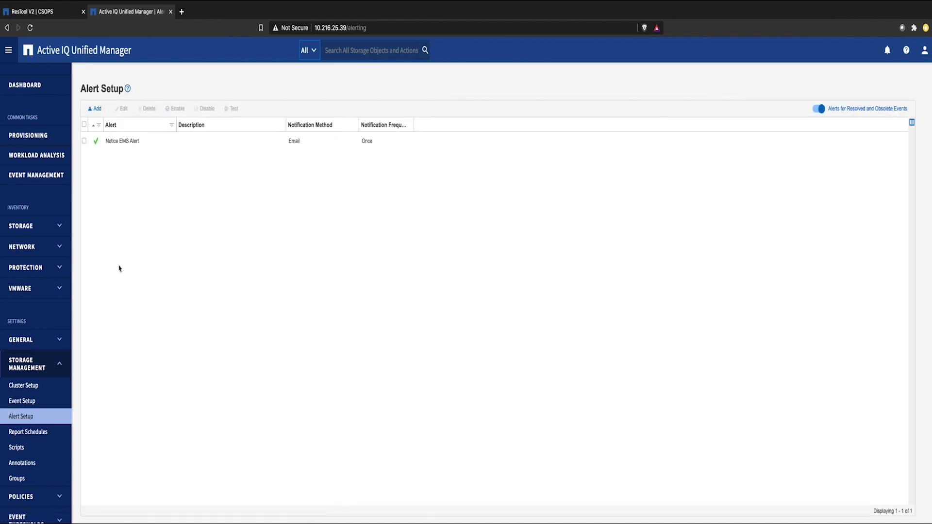